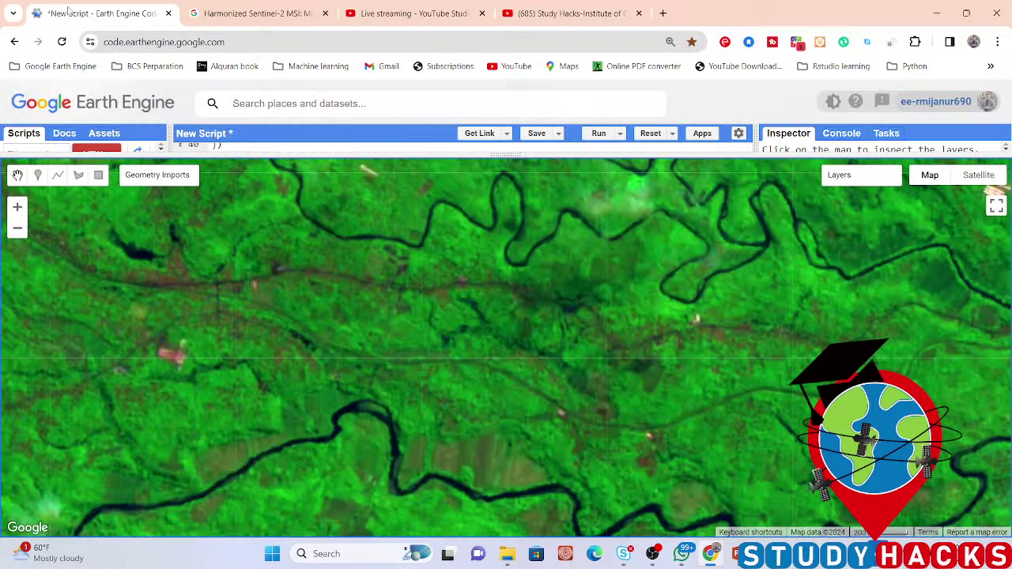
Check the Harmonized Sentinel-2 MSI Level-1C dataset page in the Earth Engine Data Catalog and return to the Code Editor.
left_click(267, 16)
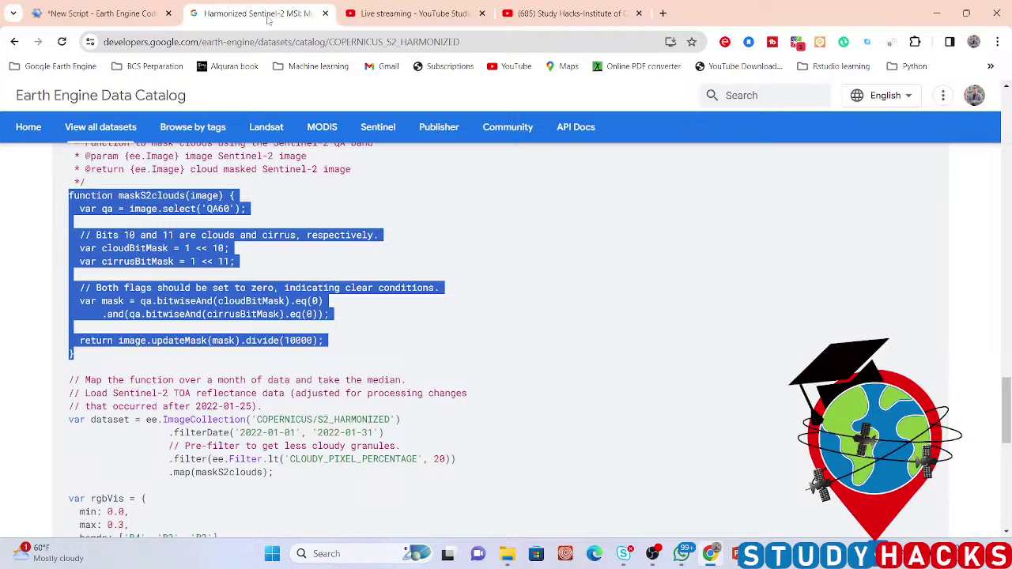
left_click_drag(1006, 385, 1009, 105)
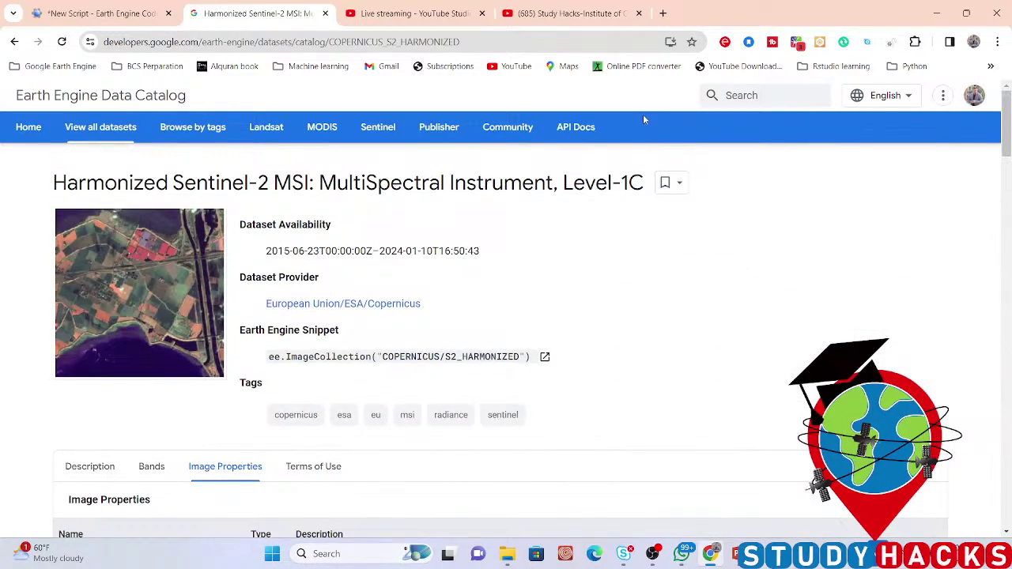
left_click(103, 13)
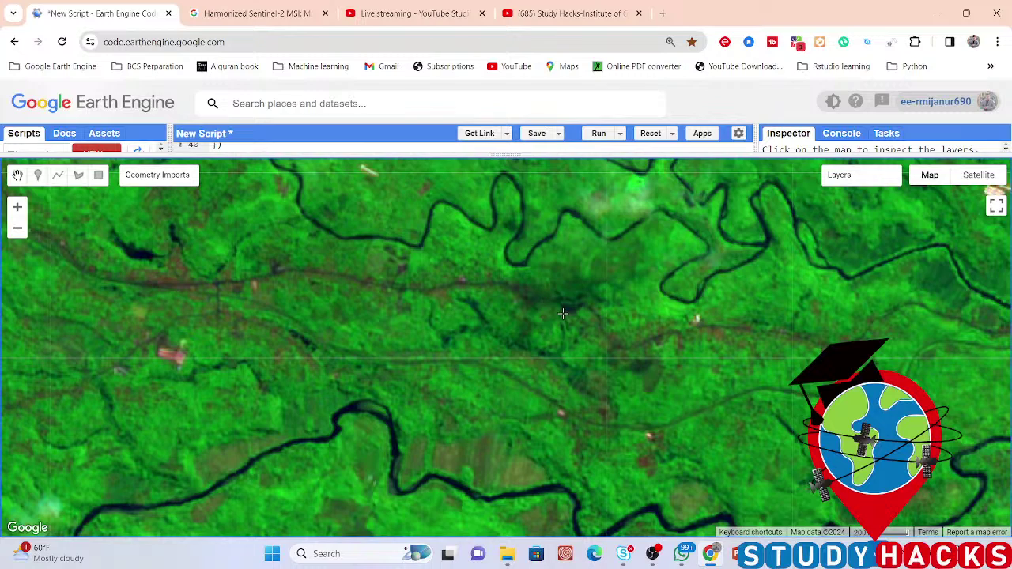
Turn on the Kaolinite layer and examine it across the wider study area.
left_click_drag(563, 313, 615, 307)
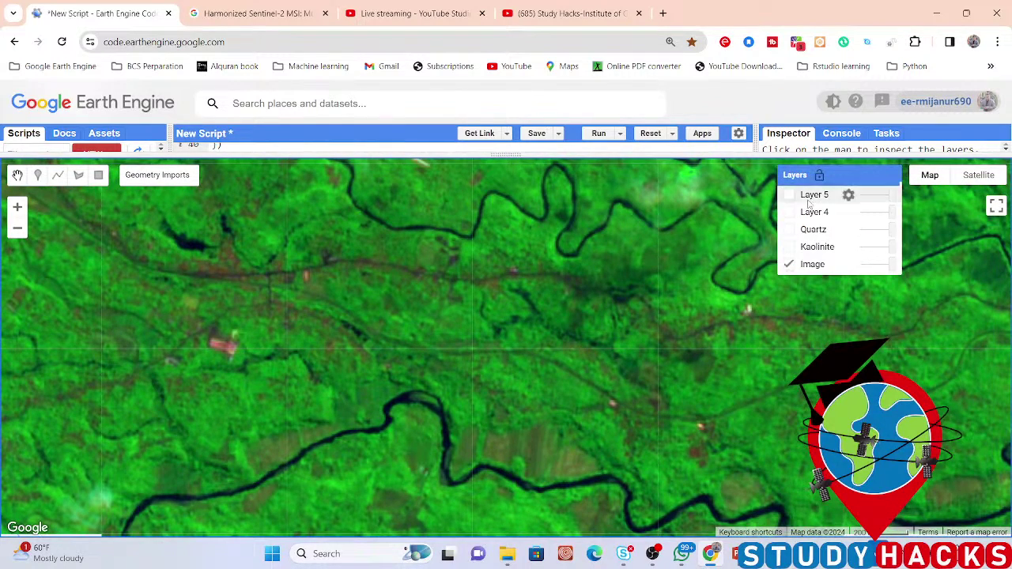
mouse_move(837, 180)
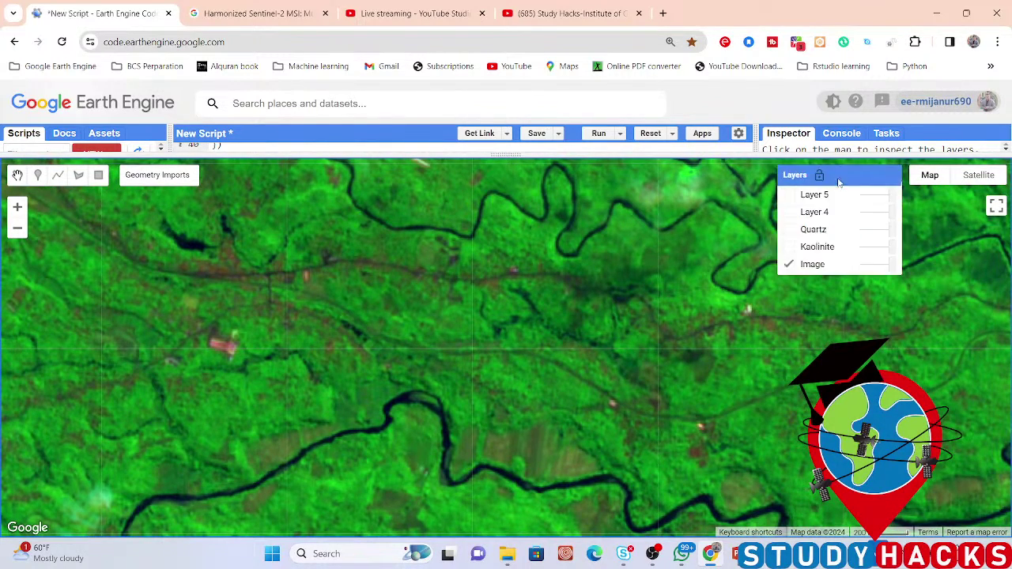
left_click(788, 246)
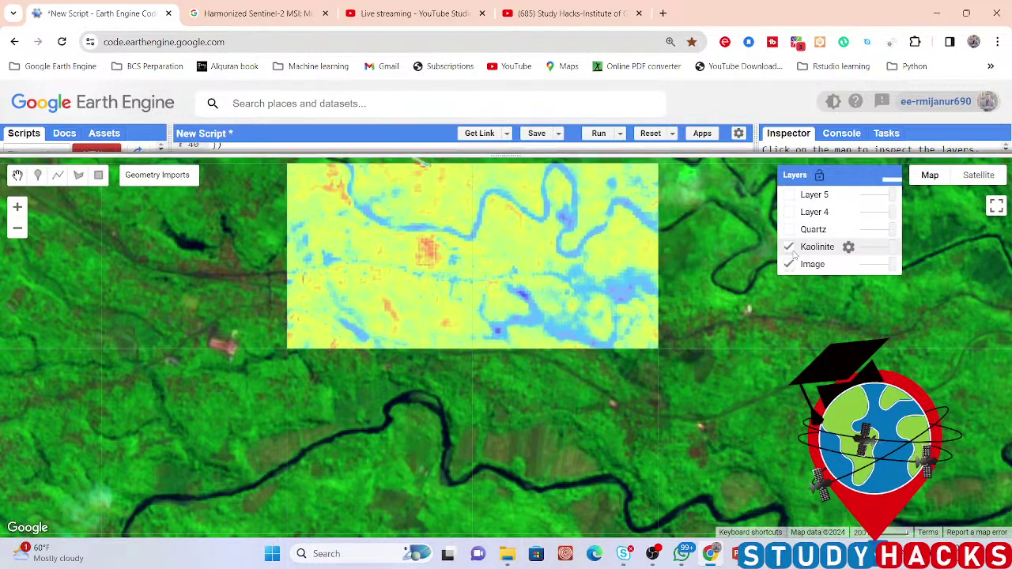
scroll(531, 308, "down", 2)
scroll(531, 308, "down", 1)
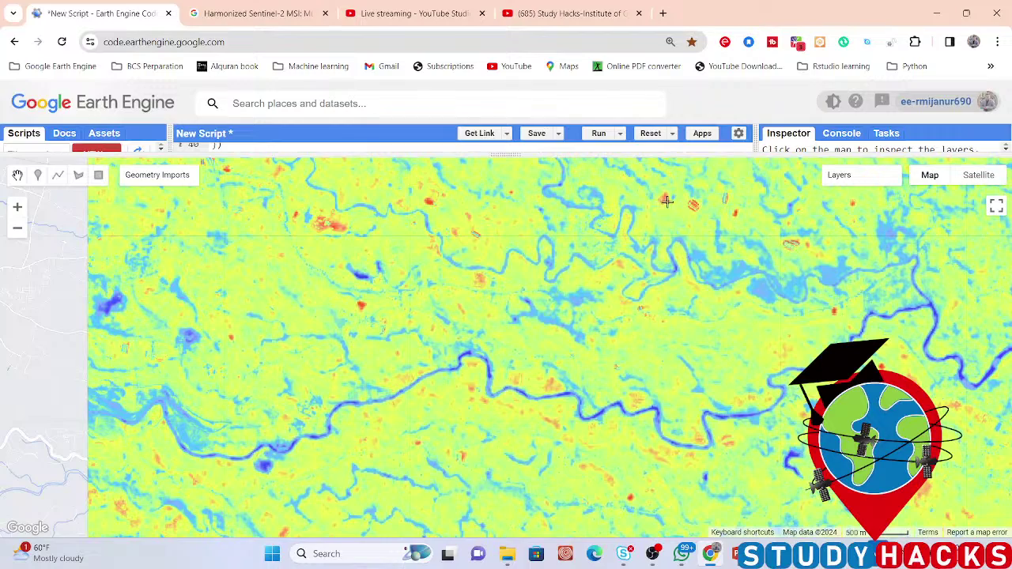
left_click_drag(577, 364, 556, 324)
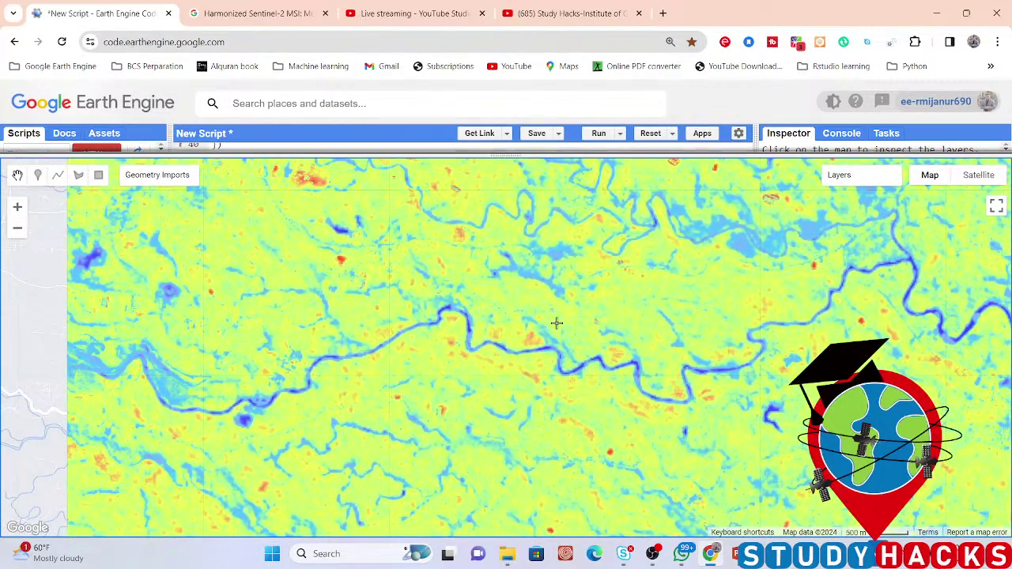
Display the Quartz layer over the Kaolinite layer and look over its pattern.
mouse_move(862, 175)
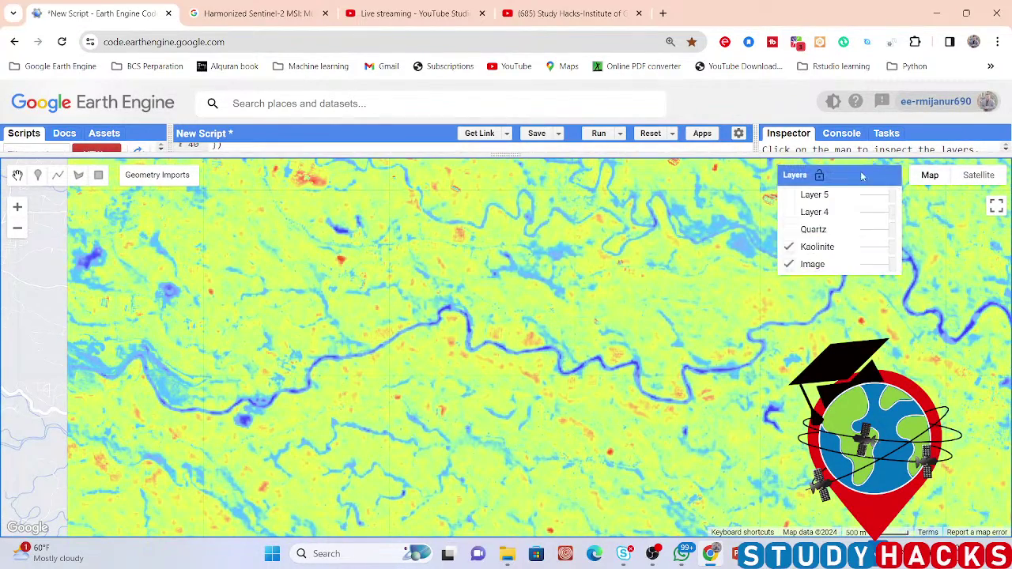
left_click(790, 230)
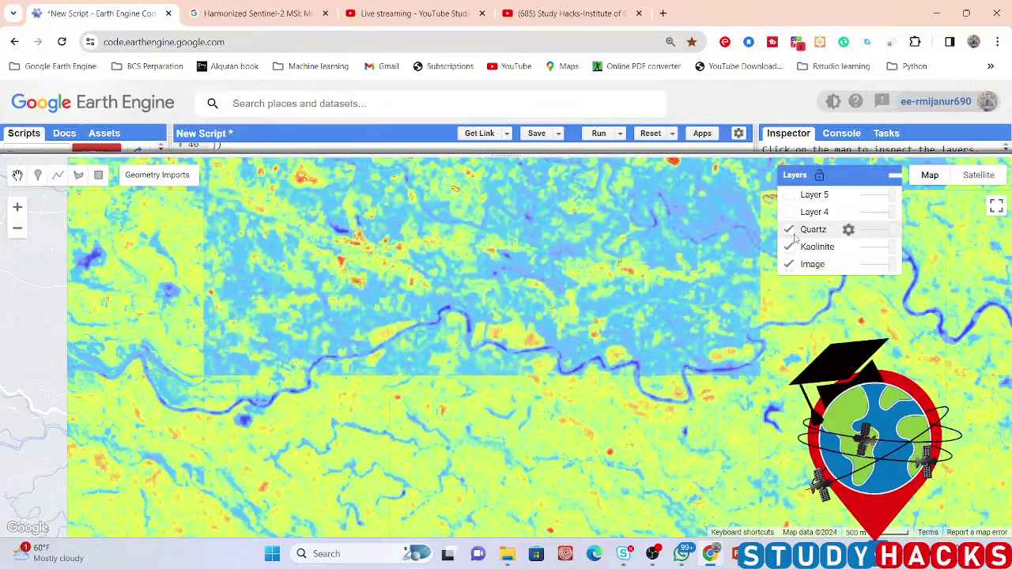
left_click_drag(665, 234, 675, 313)
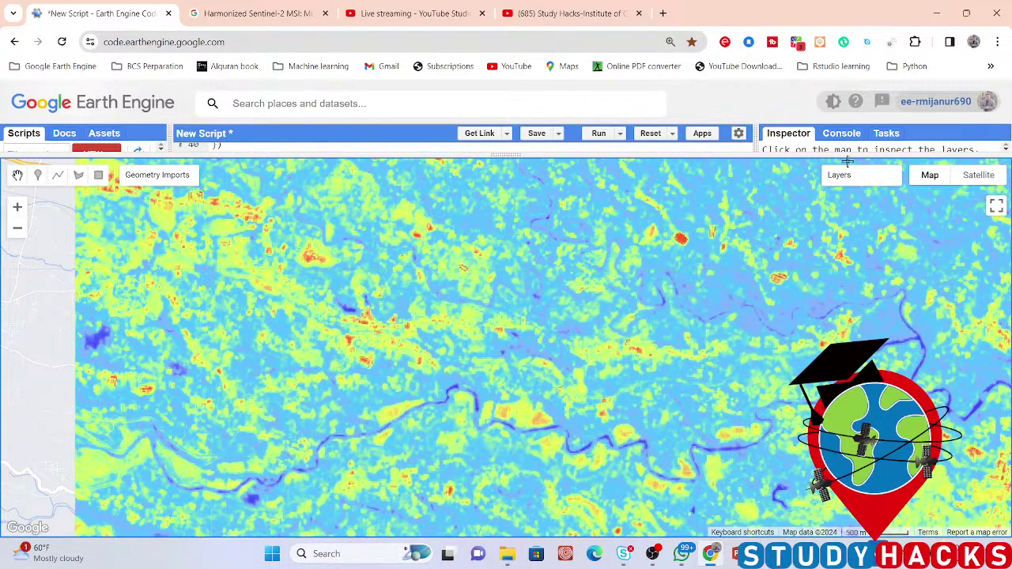
Turn on Layer 4 and inspect its high-value spots across the study area.
mouse_move(819, 174)
left_click(789, 212)
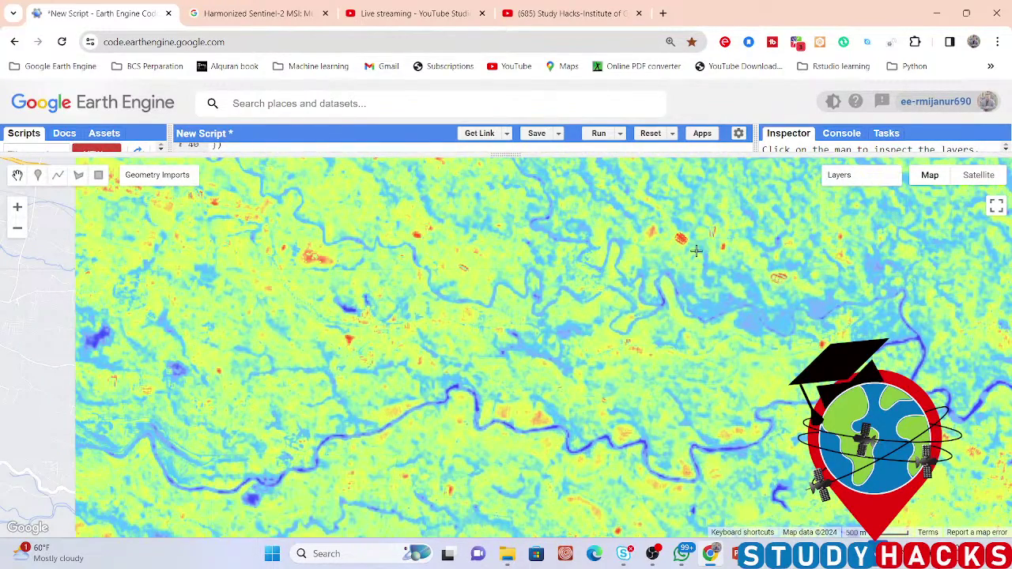
left_click_drag(537, 358, 440, 349)
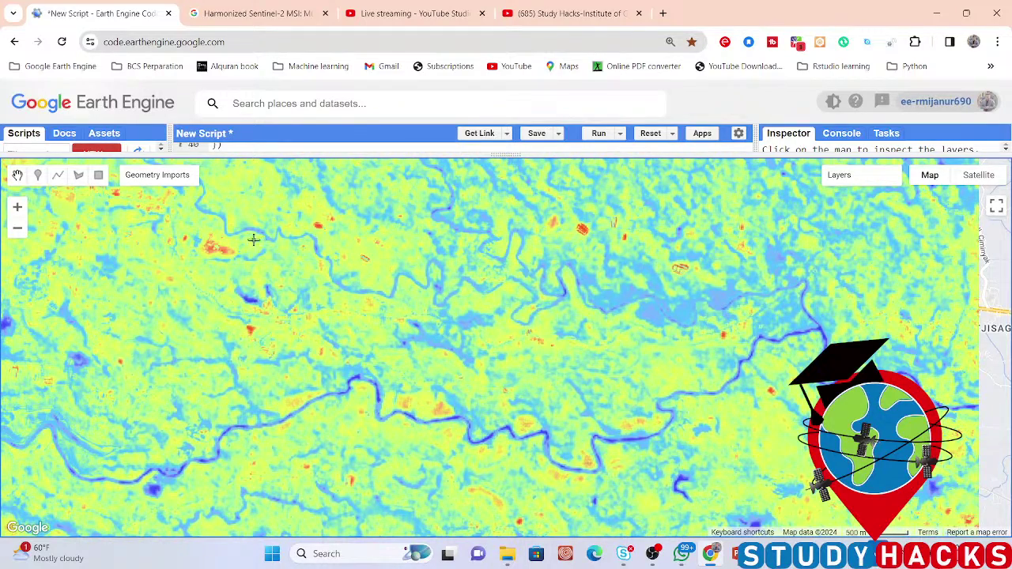
left_click_drag(182, 331, 236, 352)
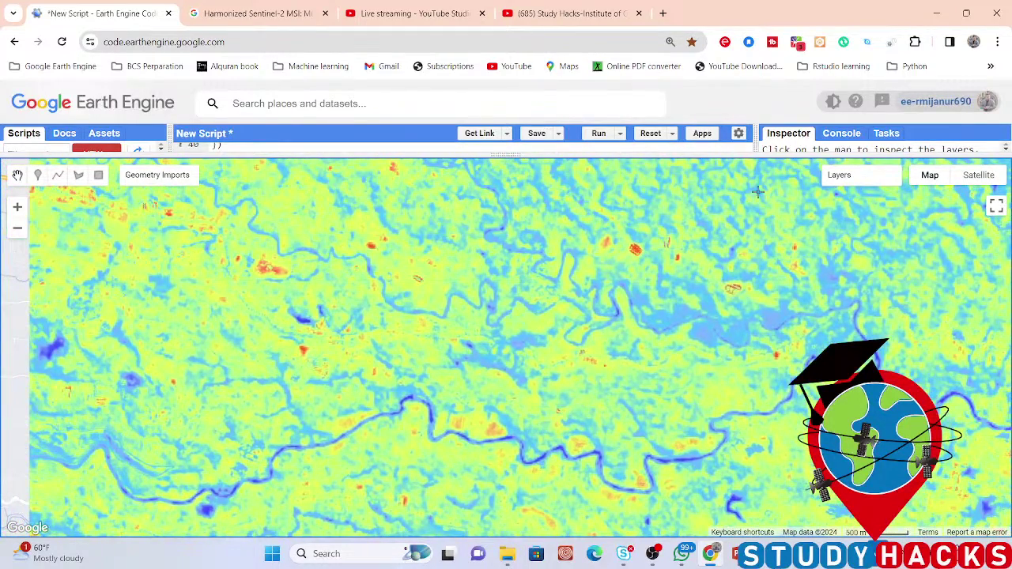
Show only Layer 5 on the map by enabling it and hiding Layer 4, Quartz, Kaolinite and Image.
left_click(793, 196)
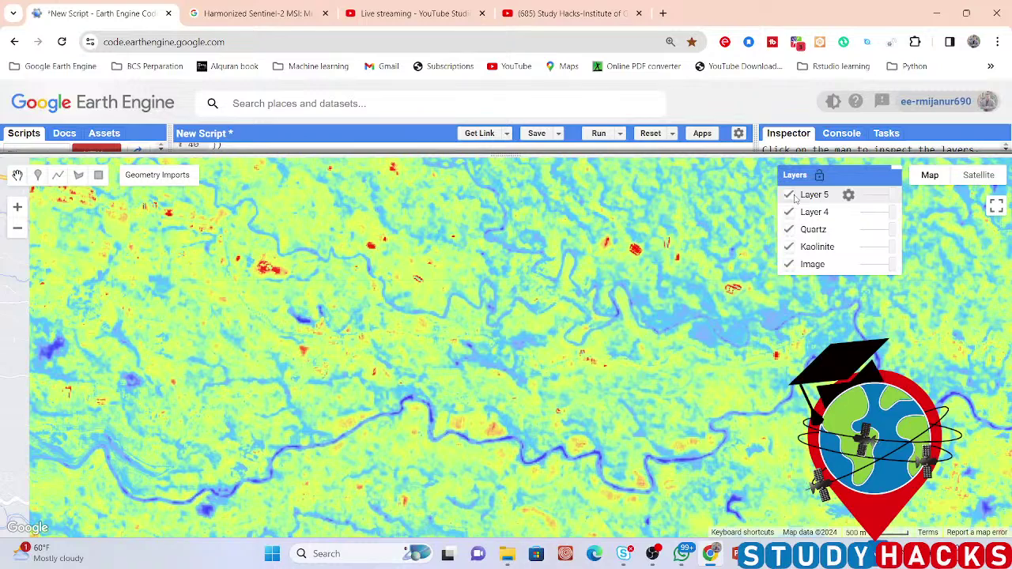
left_click(790, 265)
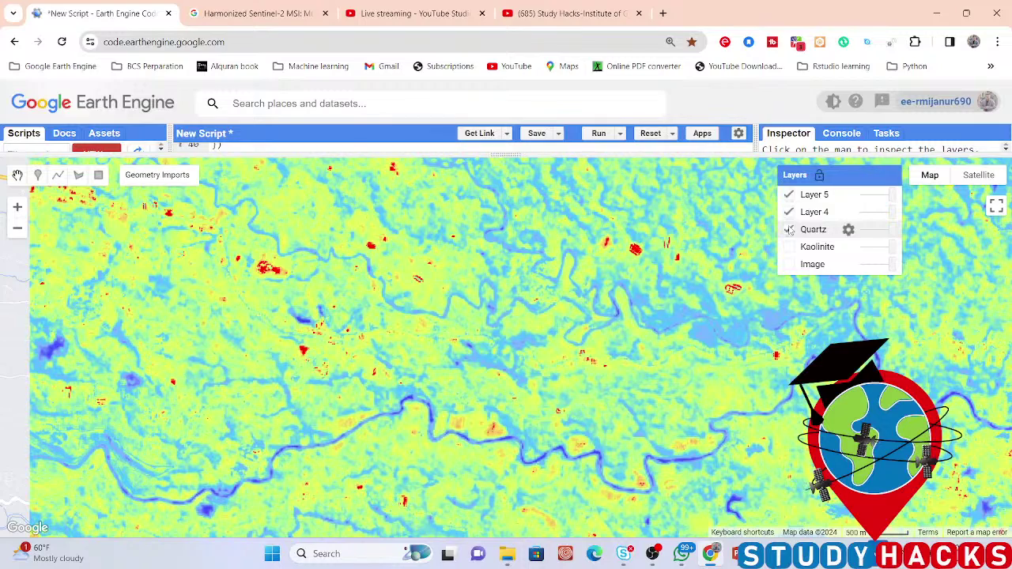
left_click(788, 213)
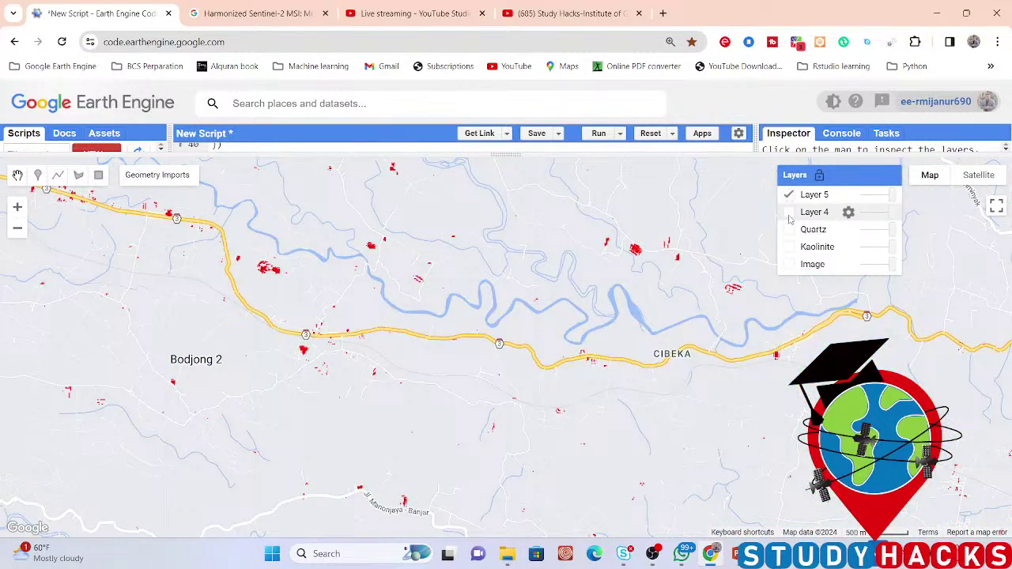
left_click_drag(654, 239, 718, 239)
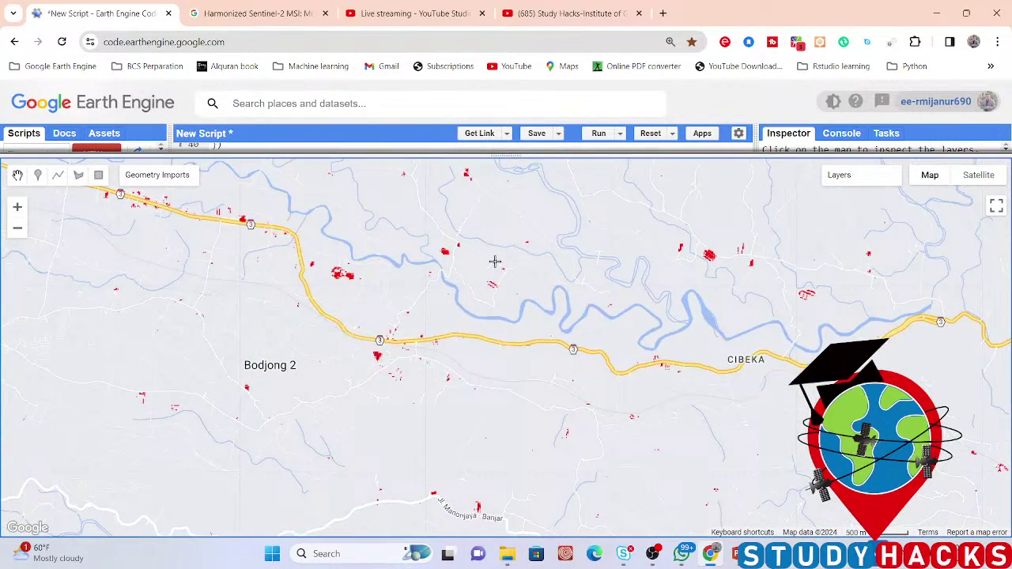
left_click_drag(495, 260, 556, 321)
left_click_drag(502, 260, 503, 294)
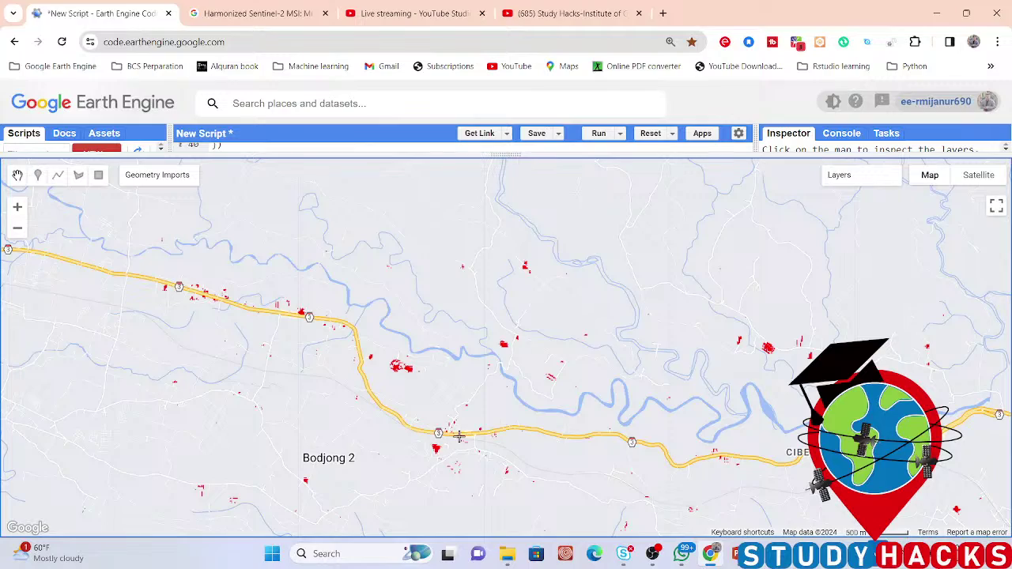
Switch the basemap to satellite imagery and inspect a point at one of the red Layer 5 patches.
mouse_move(829, 190)
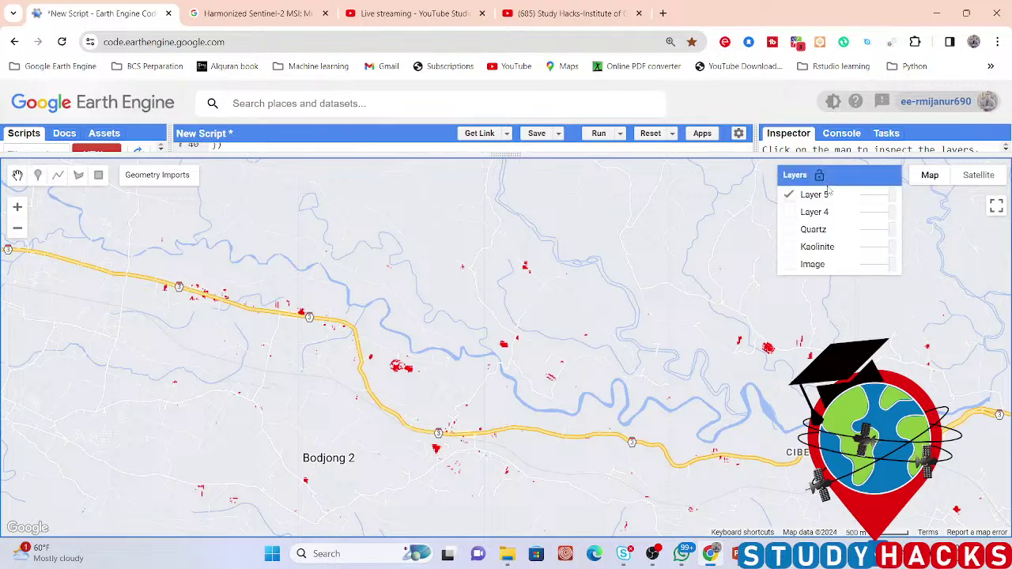
left_click(977, 175)
left_click_drag(480, 231, 552, 322)
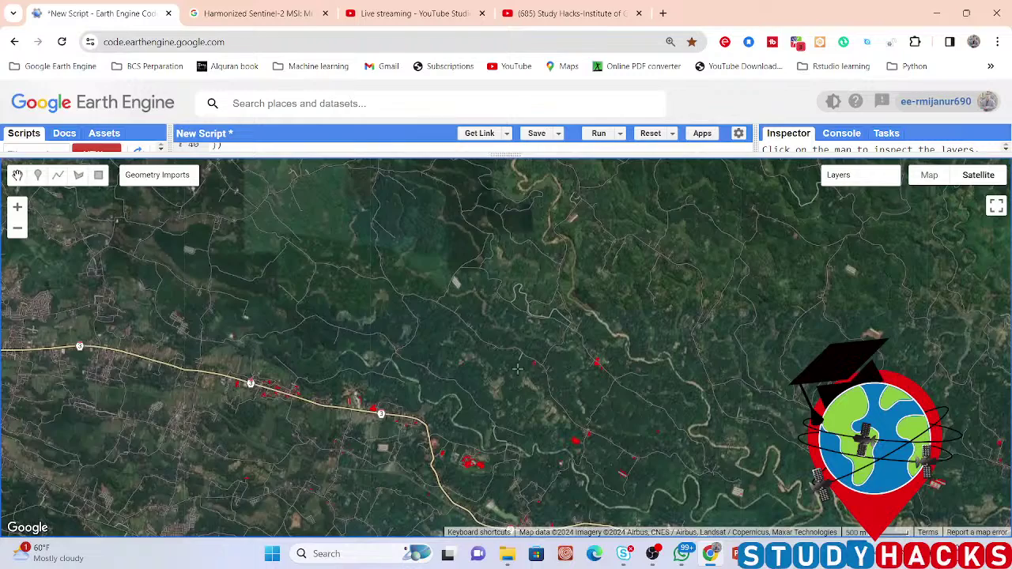
scroll(515, 367, "up", 1)
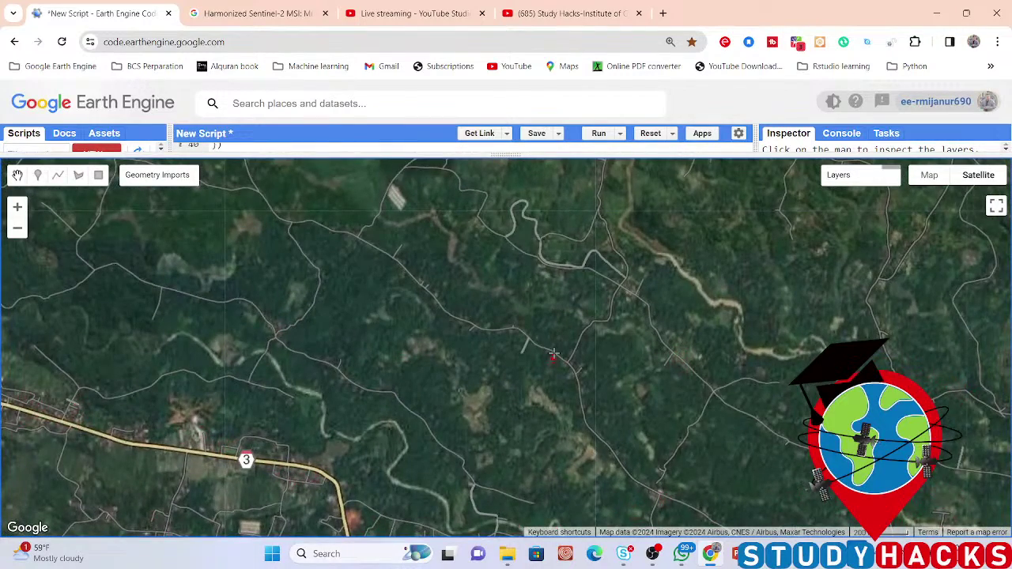
scroll(554, 353, "up", 1)
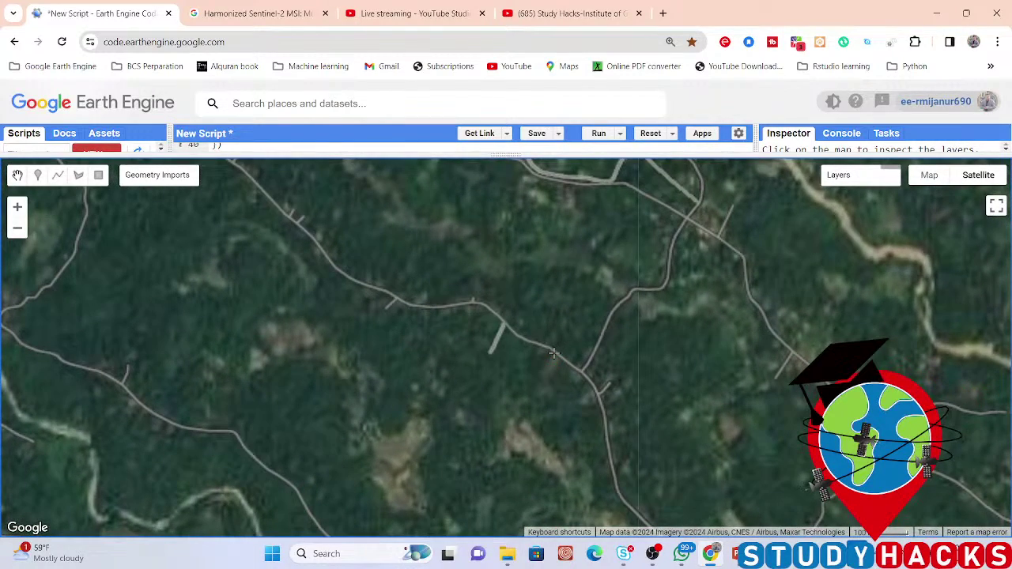
left_click(552, 367)
scroll(544, 382, "up", 1)
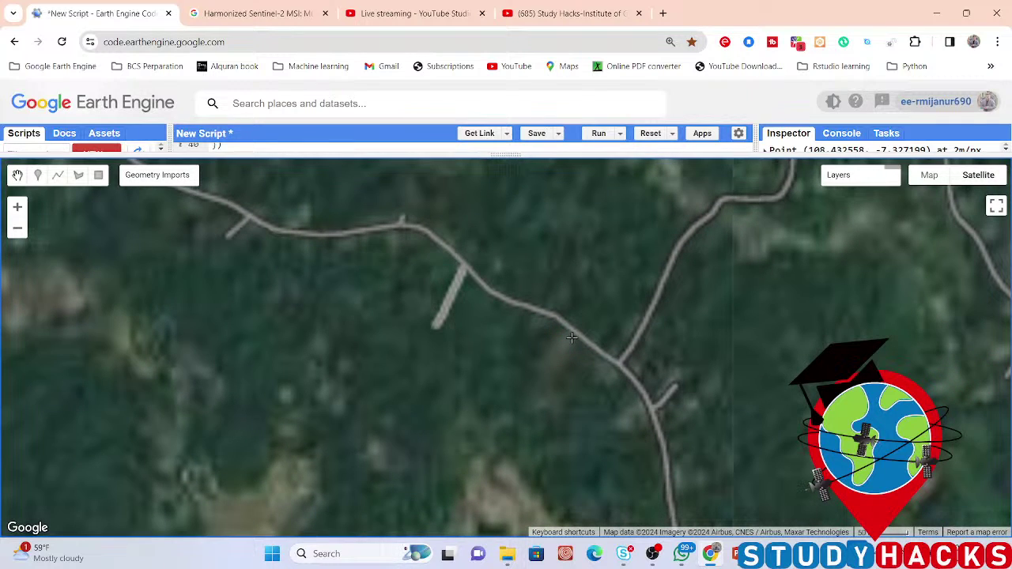
Examine the red Layer 5 patches against the satellite imagery along the main road around Bodjong 2.
scroll(572, 338, "down", 2)
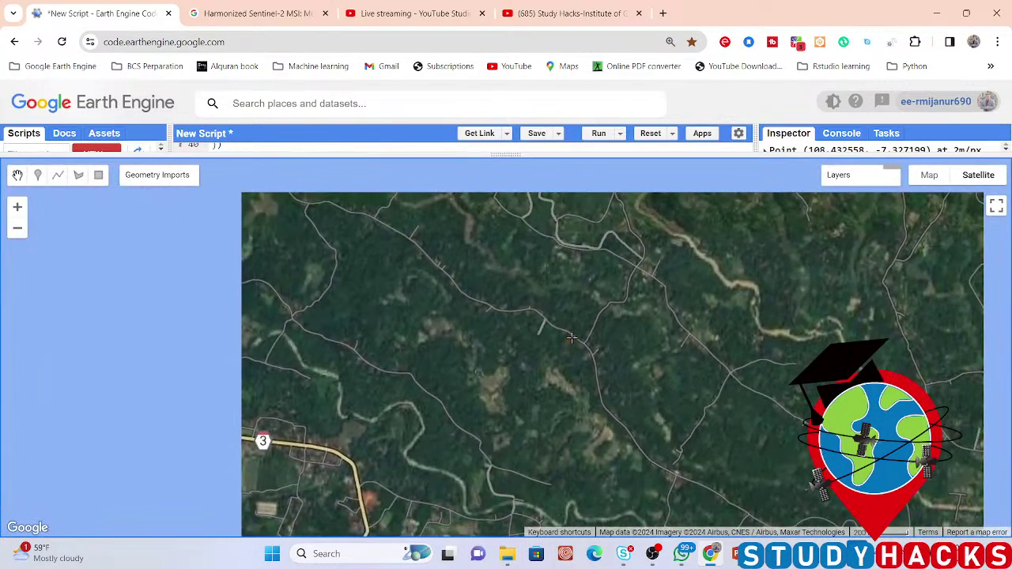
left_click_drag(572, 337, 537, 249)
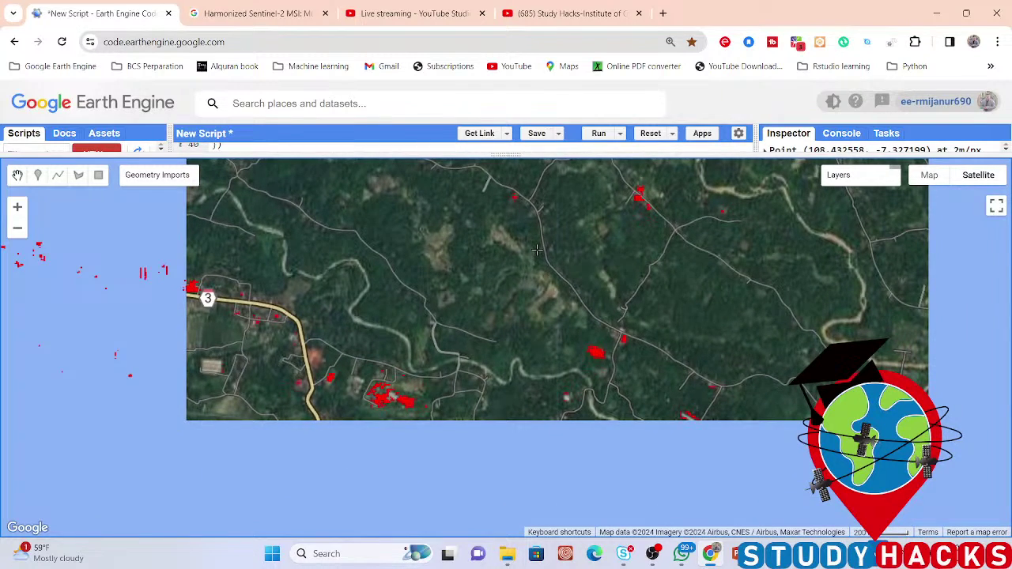
scroll(537, 250, "down", 1)
left_click_drag(385, 312, 514, 349)
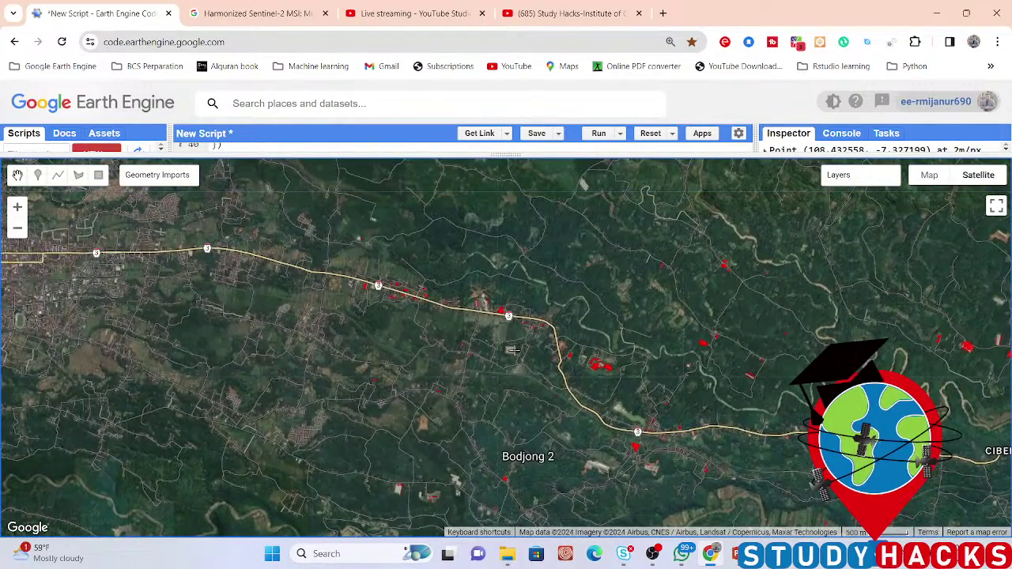
scroll(467, 340, "down", 2)
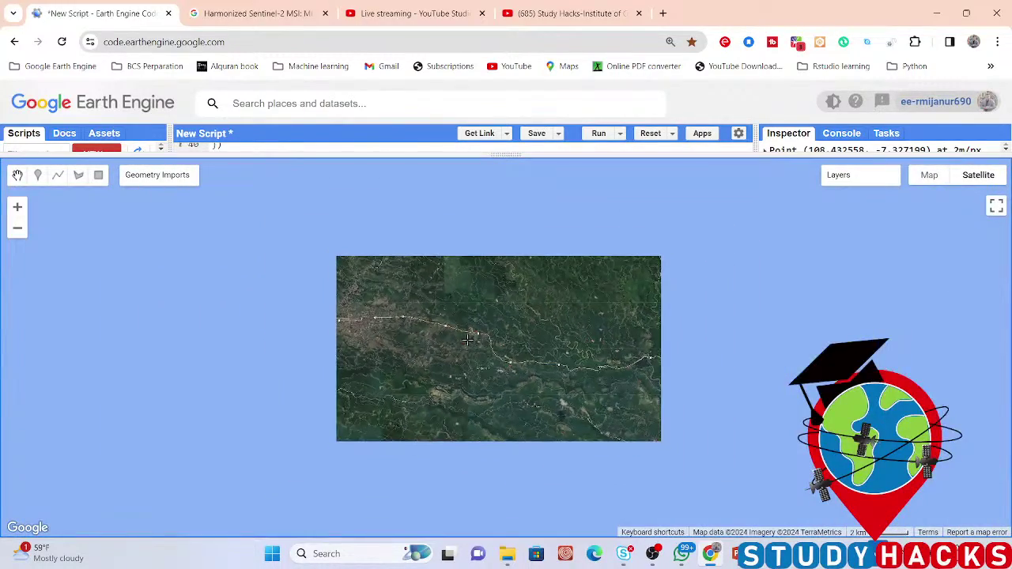
scroll(467, 340, "up", 1)
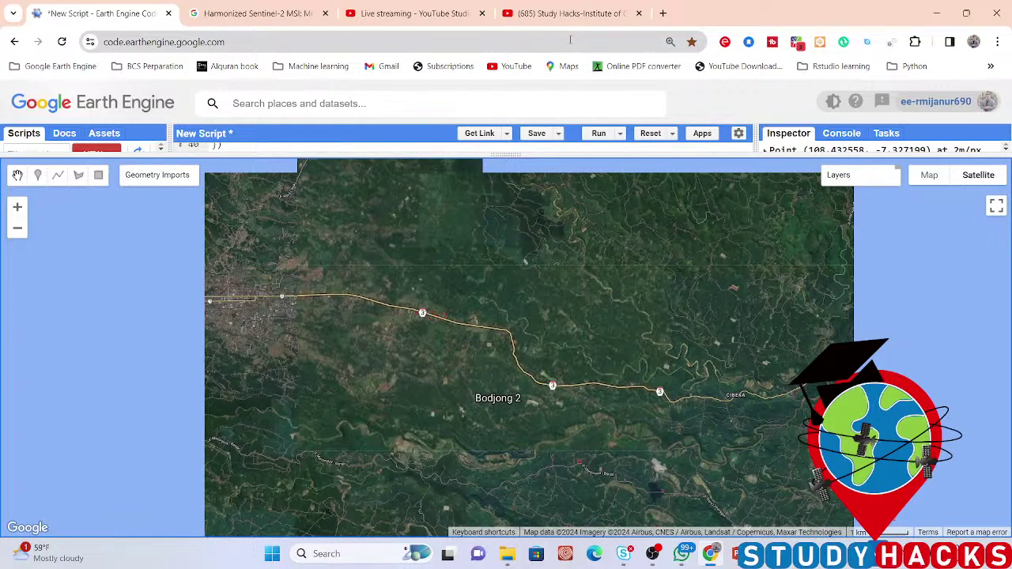
Switch to the YouTube channel page and look through its "gold deposit" search results.
left_click(556, 9)
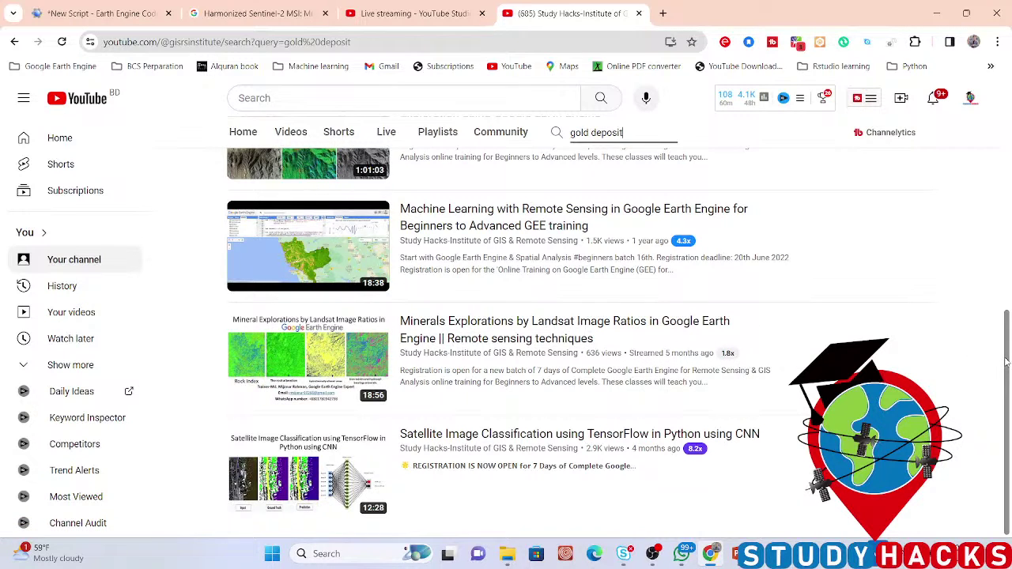
left_click_drag(1002, 360, 1009, 277)
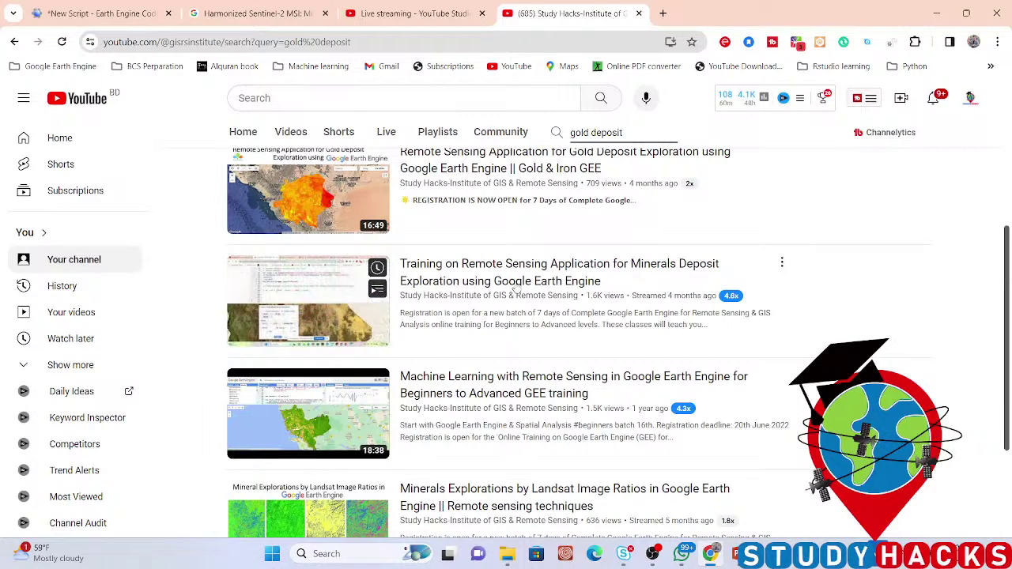
scroll(785, 209, "up", 1)
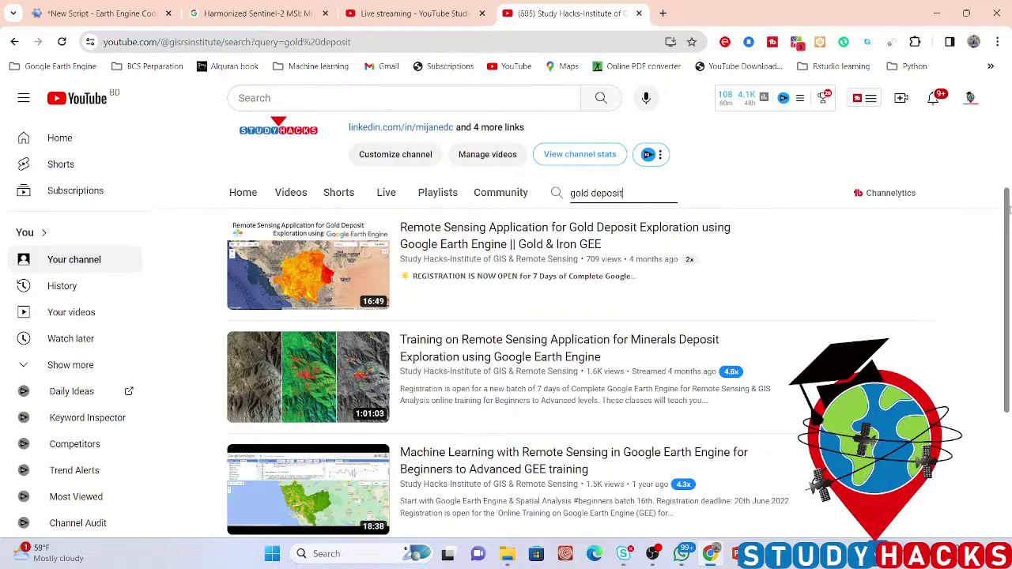
scroll(1008, 208, "up", 1)
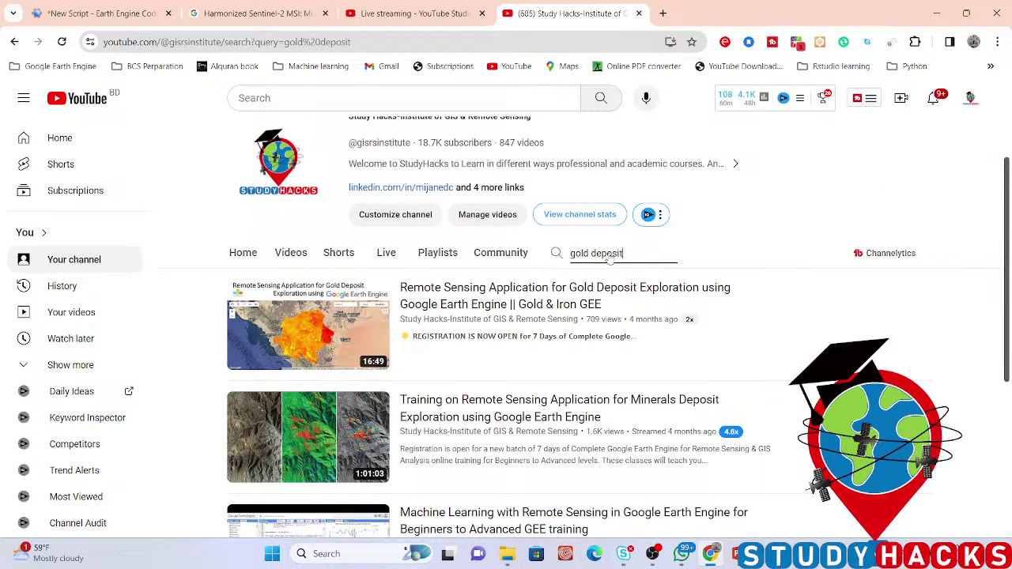
mouse_move(541, 375)
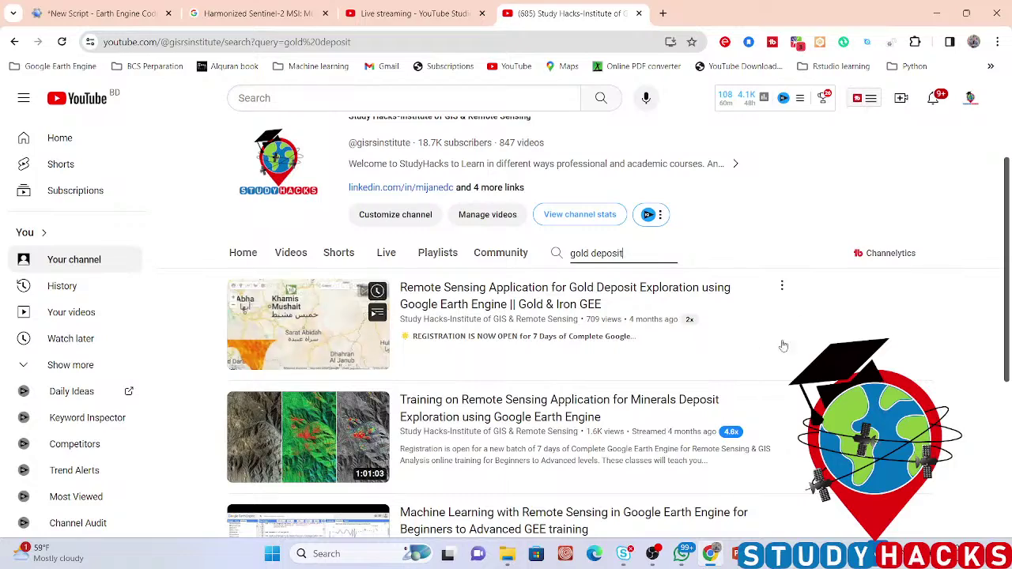
left_click_drag(1010, 235, 1010, 130)
scroll(685, 114, "down", 3)
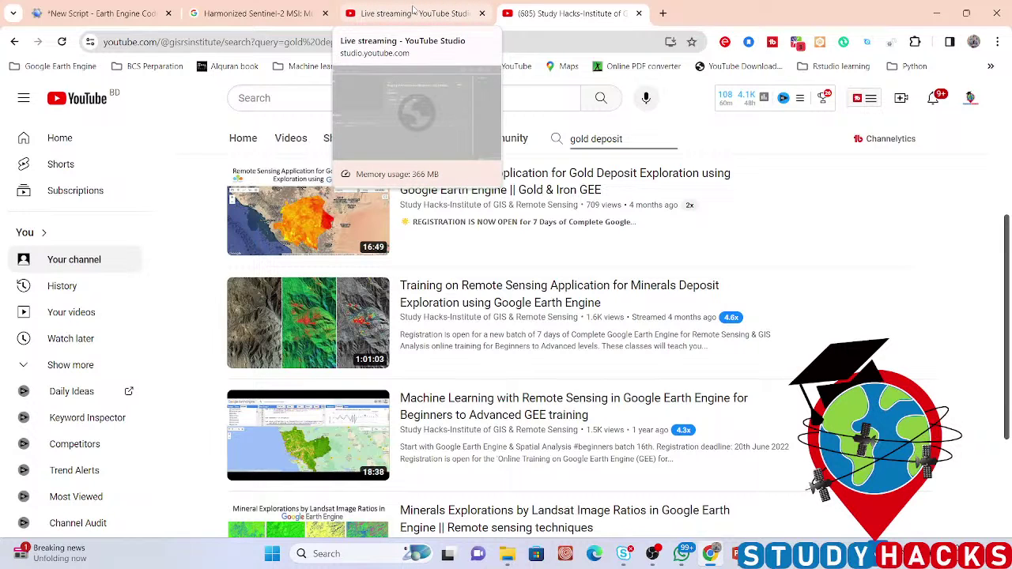
Return to the Earth Engine map and examine the red Layer 5 patches north of the main road and south around Bodjong 2.
left_click(105, 15)
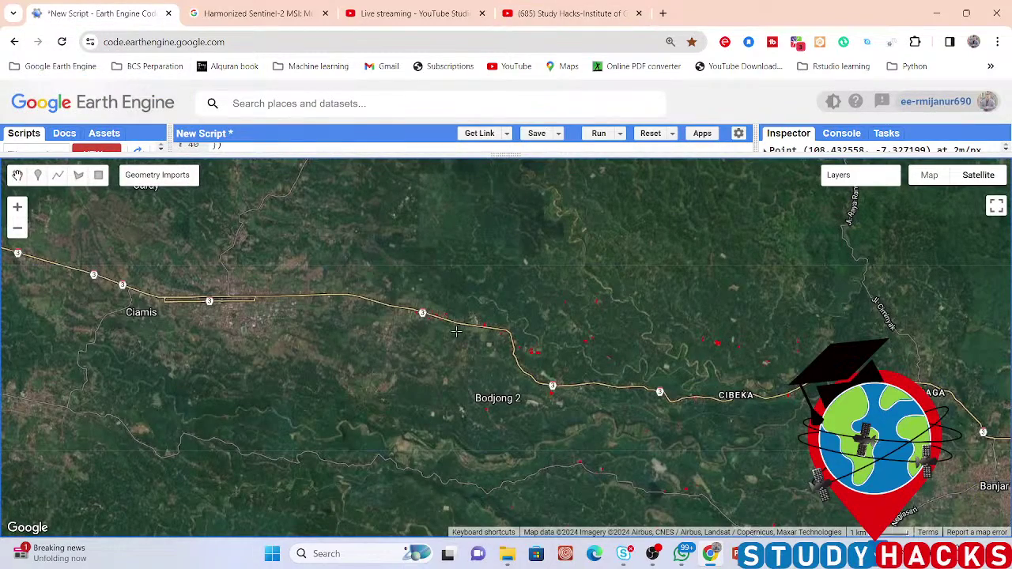
scroll(590, 343, "up", 2)
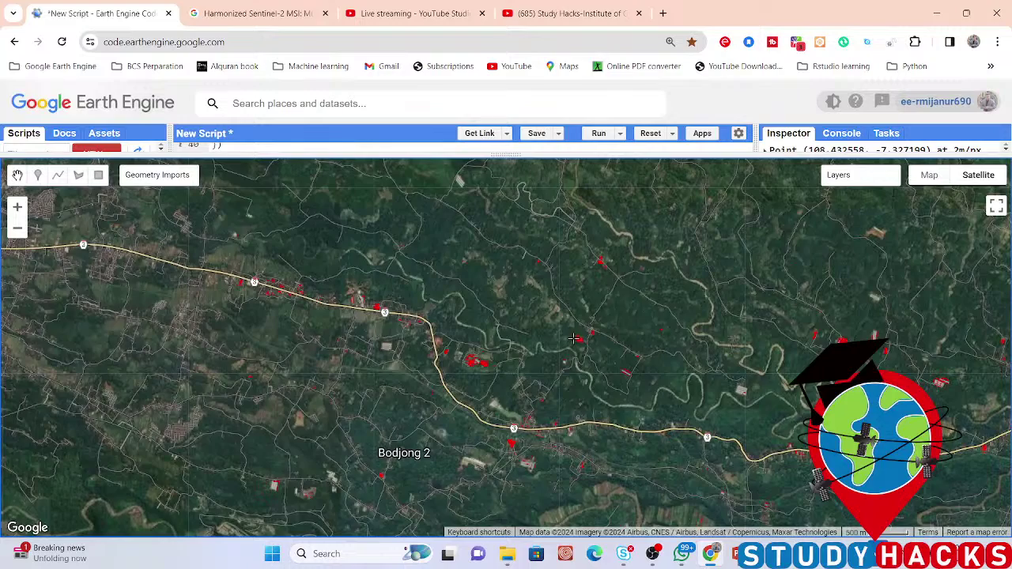
scroll(579, 335, "up", 2)
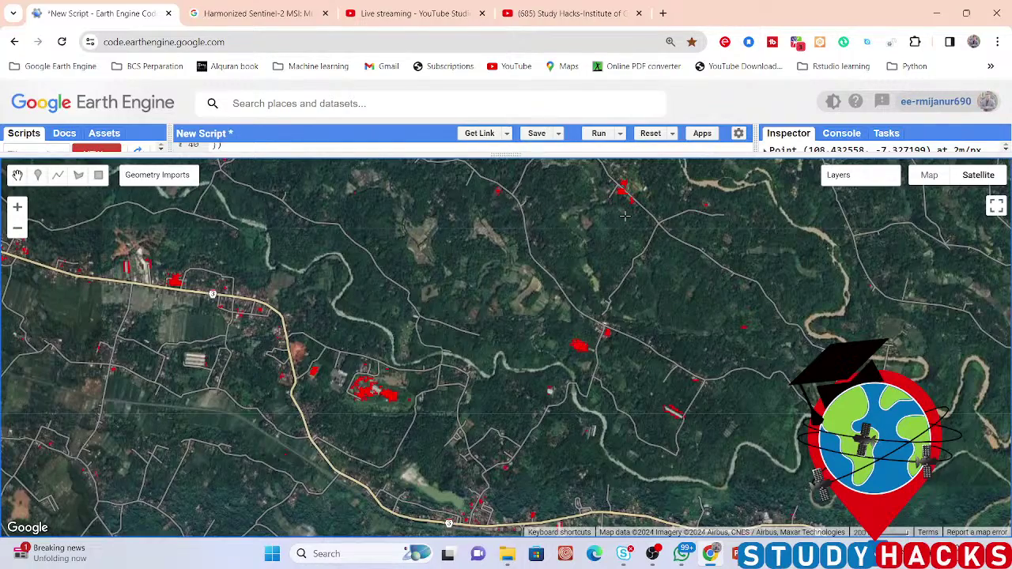
left_click_drag(629, 207, 601, 270)
left_click_drag(299, 304, 589, 268)
left_click_drag(378, 283, 510, 280)
left_click_drag(553, 466, 501, 234)
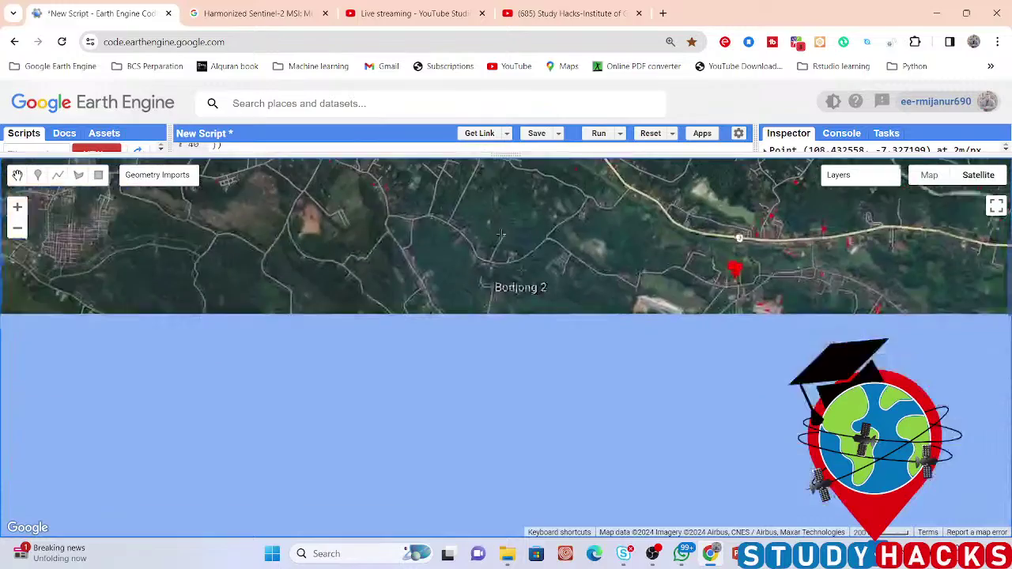
left_click_drag(560, 261, 522, 302)
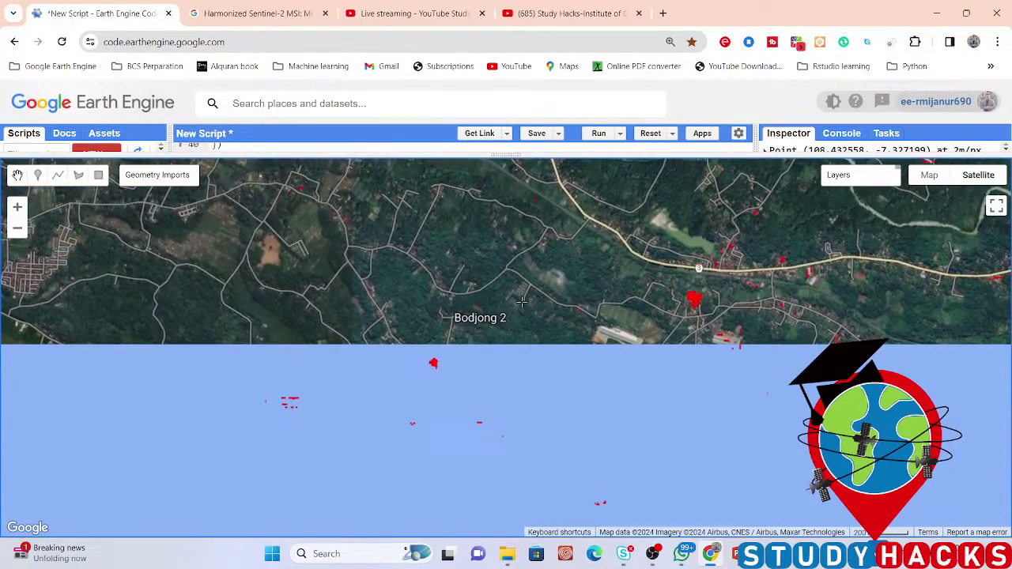
left_click_drag(685, 295, 570, 315)
left_click_drag(650, 309, 717, 315)
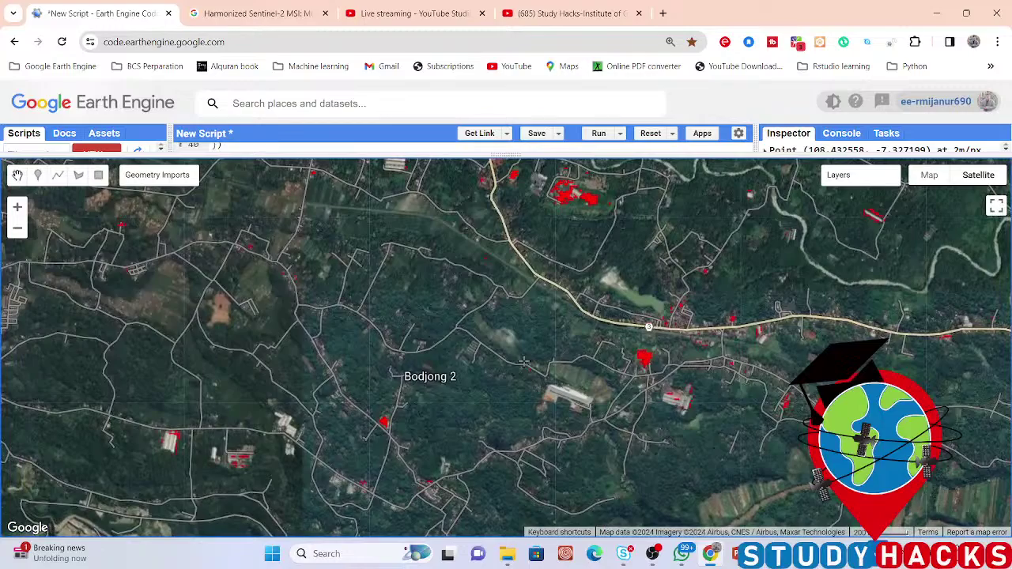
Inspect a map point beside the main road near Bodjong 2 and examine the red patches along the road to the northwest.
left_click(579, 297)
left_click_drag(525, 298, 600, 235)
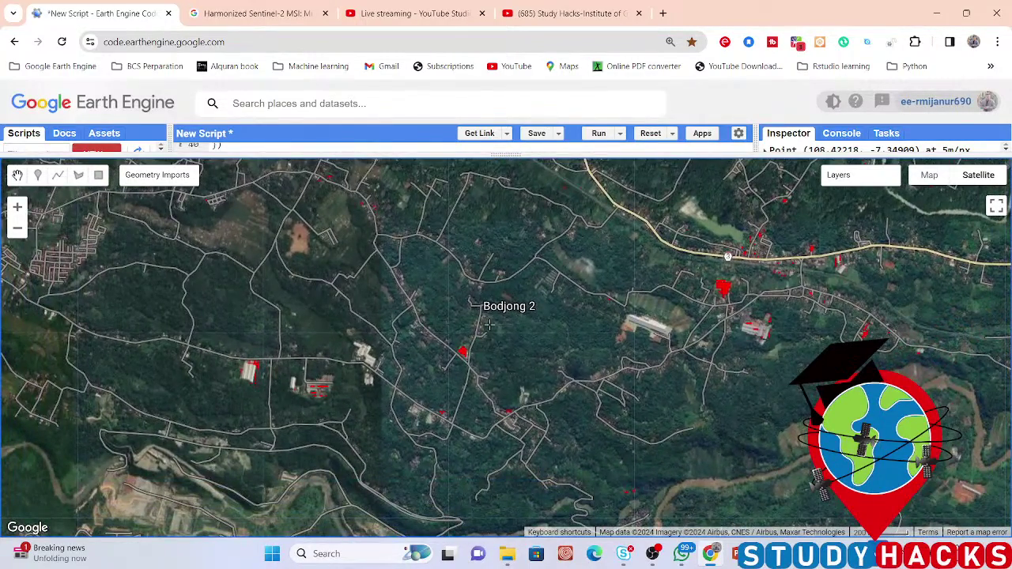
left_click_drag(489, 325, 449, 446)
left_click_drag(436, 305, 473, 411)
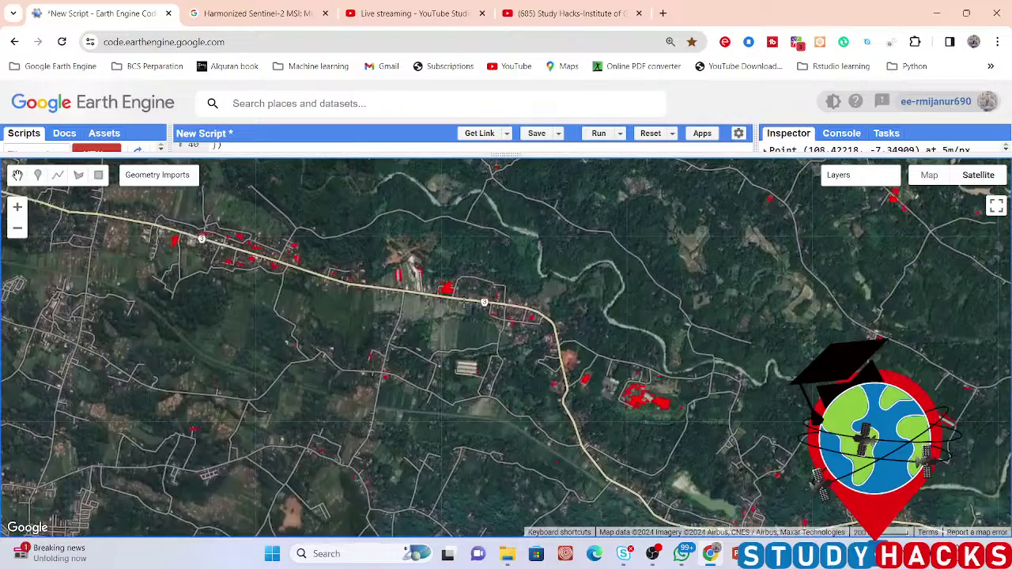
left_click_drag(472, 300, 433, 359)
left_click_drag(473, 253, 471, 311)
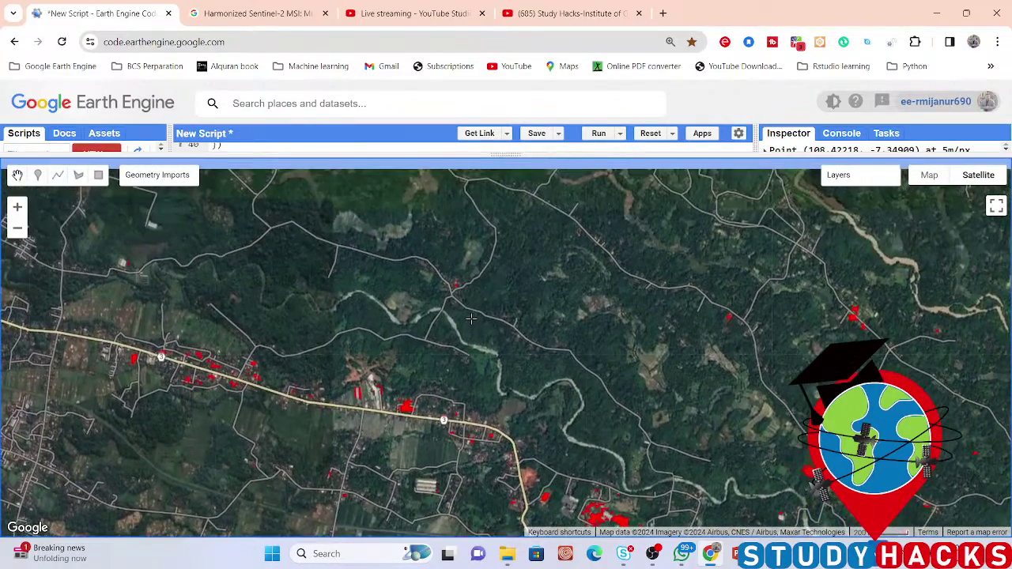
left_click_drag(356, 334, 538, 230)
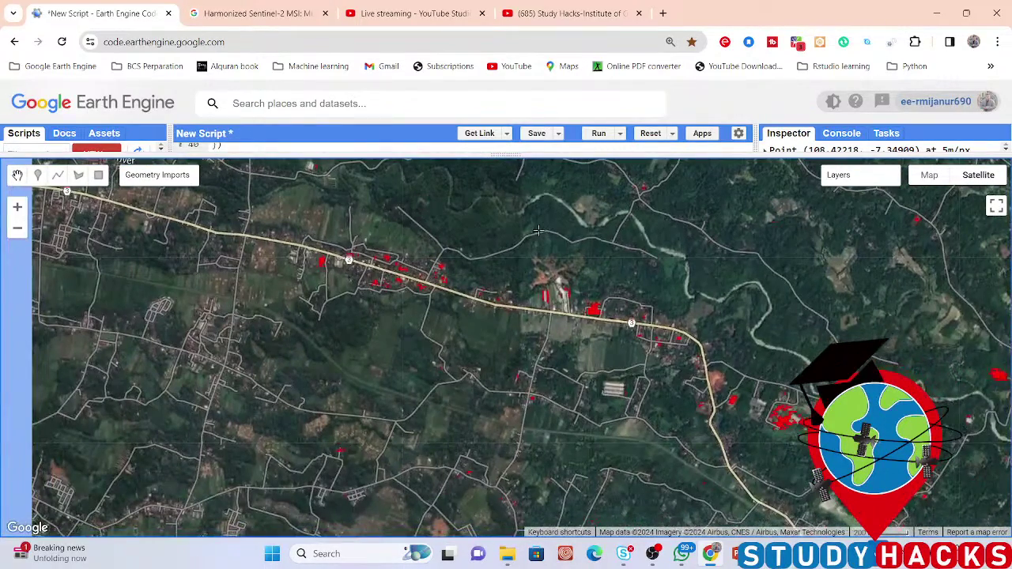